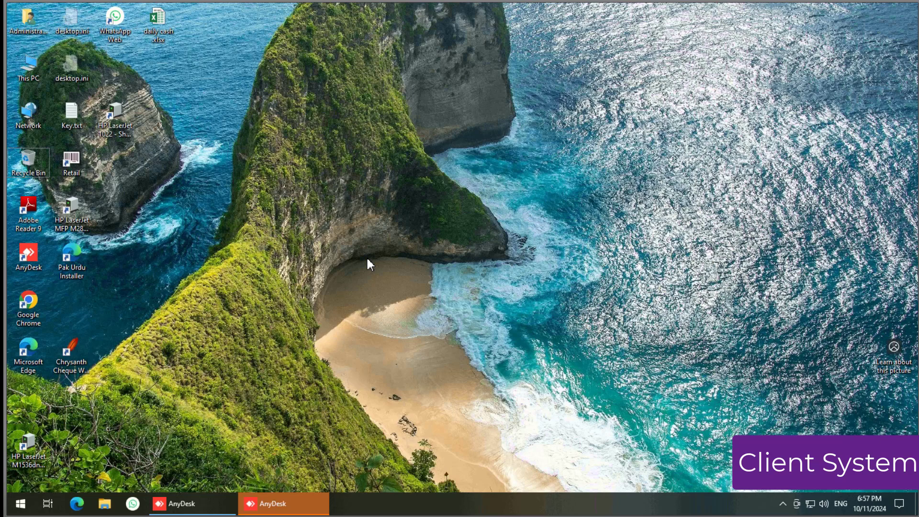
Open the shared network computer \\DESKTOP-DO2SHSE from the client system
{"action": "key", "text": "super+r"}
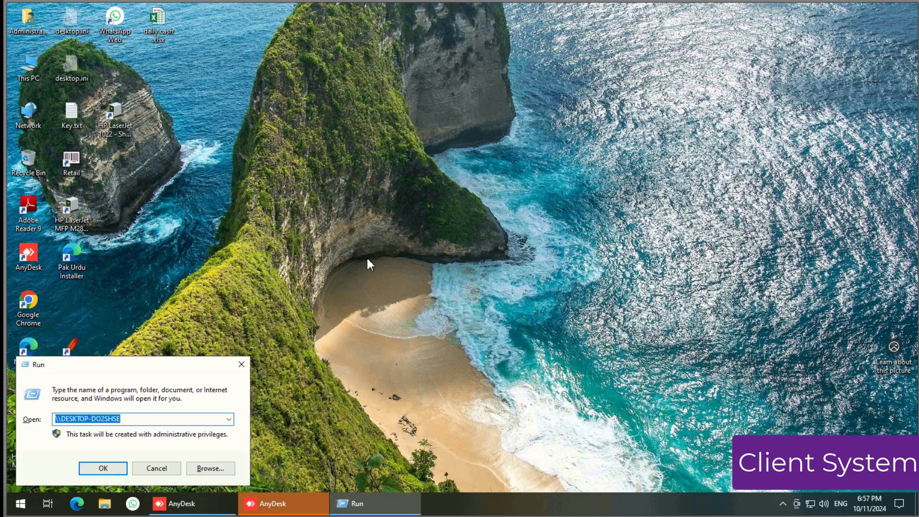
{"action": "type", "text": "\\\\"}
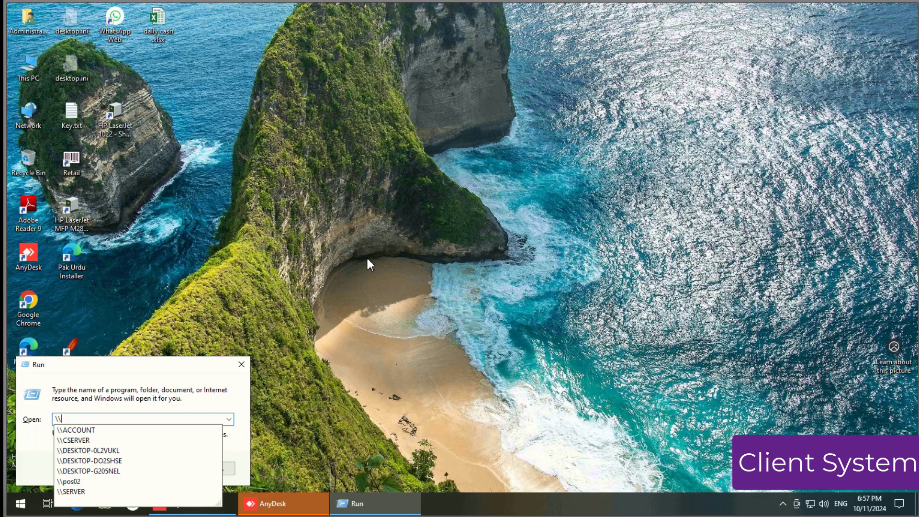
{"action": "key", "text": "Down"}
{"action": "key", "text": "Down"}
{"action": "key", "text": "Down"}
{"action": "key", "text": "Down"}
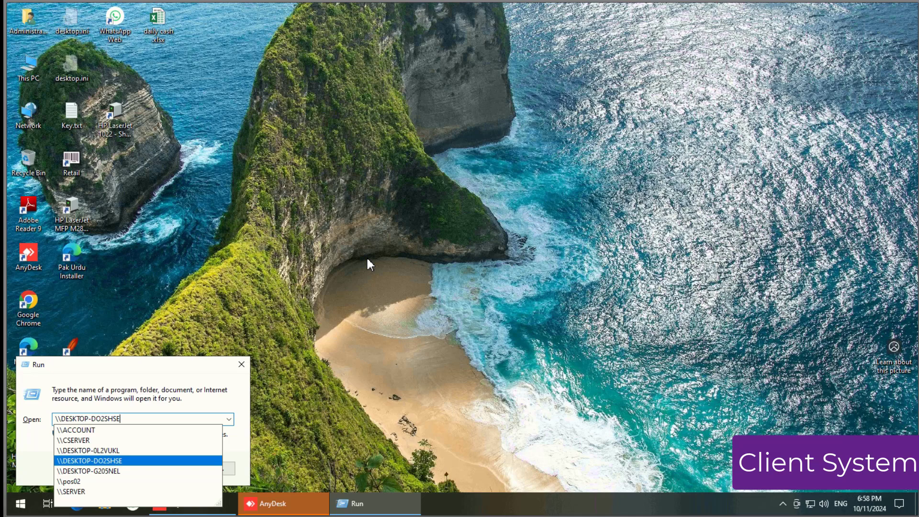
{"action": "key", "text": "Return"}
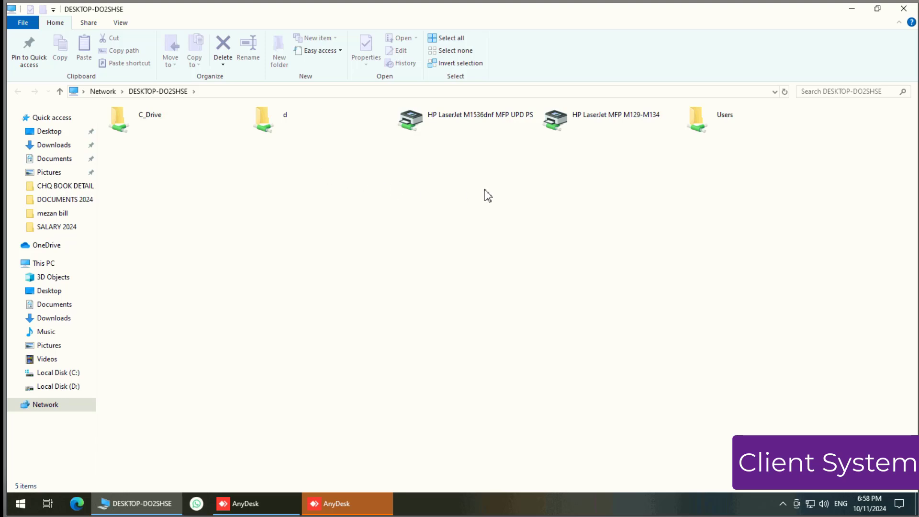
Try to connect the client to the shared printer HP LaserJet M1536dnf MFP UPD PS
{"action": "left_click_drag", "start_coordinate": [673, 179], "coordinate": [785, 113]}
{"action": "left_click", "coordinate": [442, 123]}
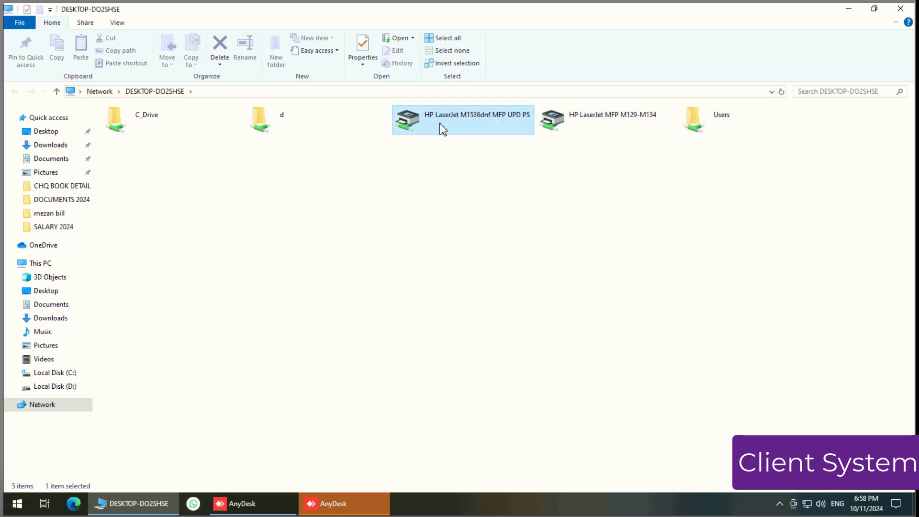
{"action": "right_click", "coordinate": [439, 123]}
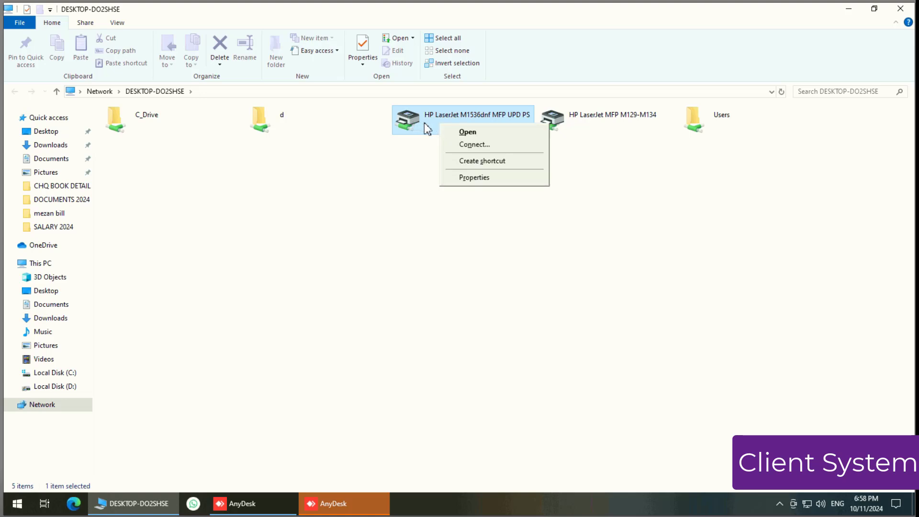
{"action": "left_click", "coordinate": [477, 145]}
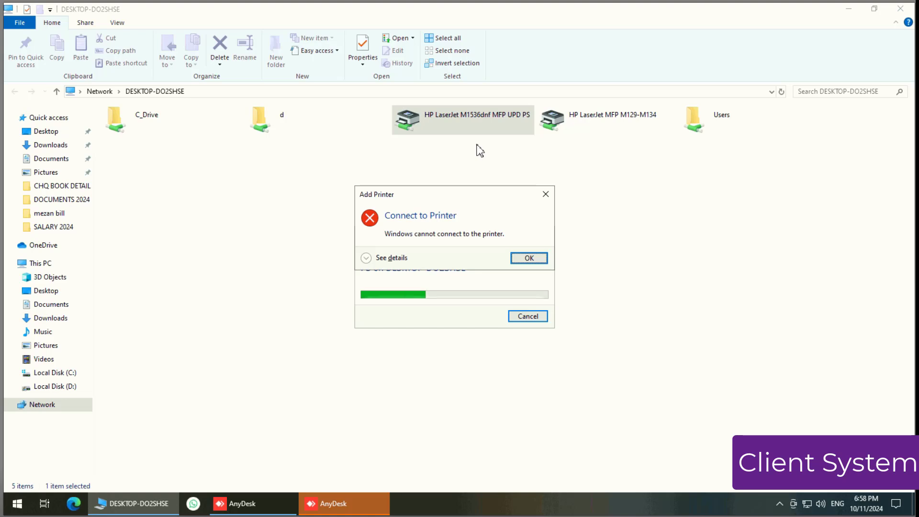
{"action": "left_click", "coordinate": [413, 312]}
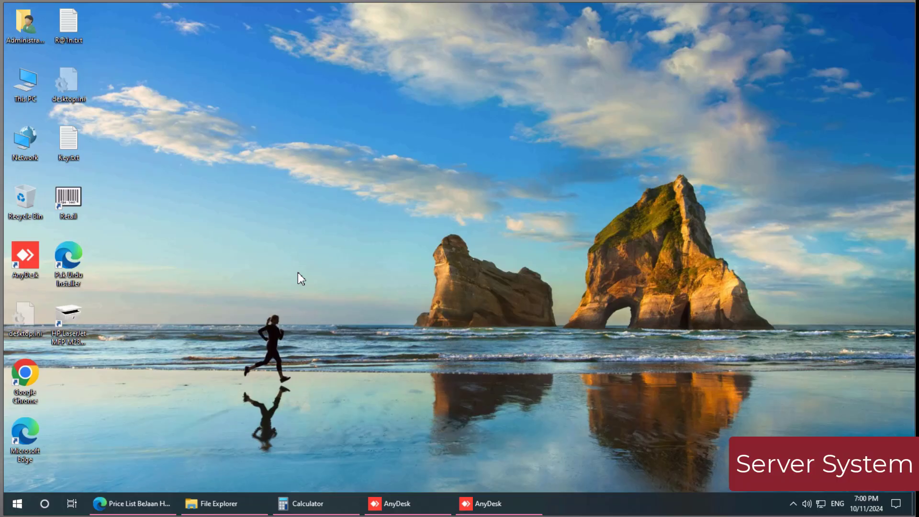
Launch the Registry Editor on the server system with the regedit command
{"action": "key", "text": "super+r"}
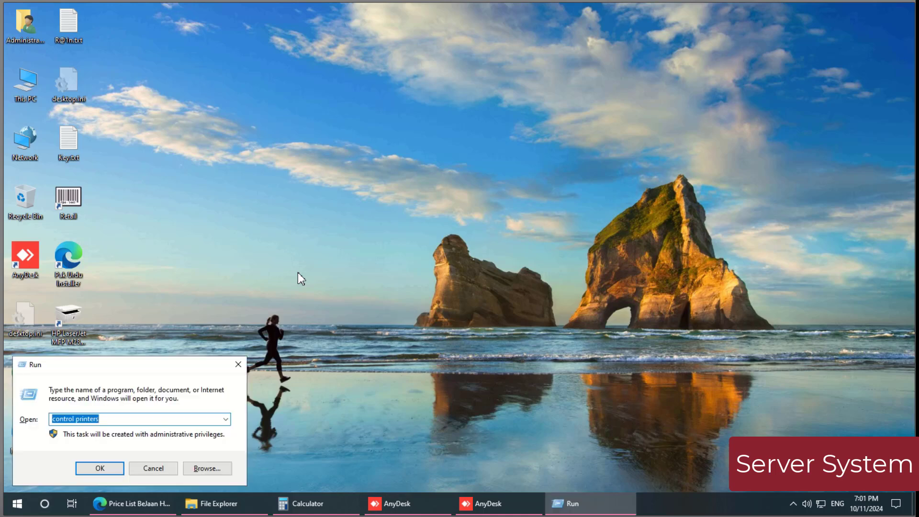
{"action": "type", "text": "regedit"}
{"action": "key", "text": "Return"}
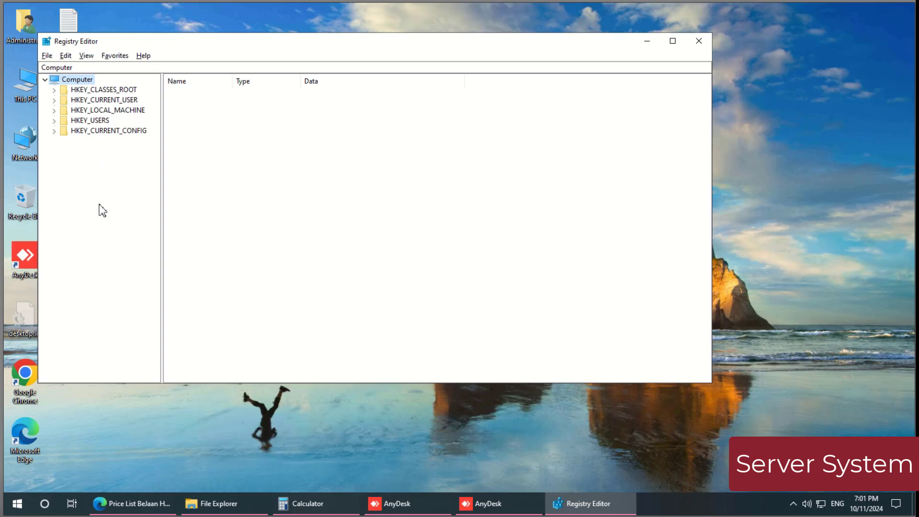
Navigate the registry to the key HKEY_LOCAL_MACHINE\SYSTEM\CurrentControlSet\Control\Print
{"action": "double_click", "coordinate": [111, 113]}
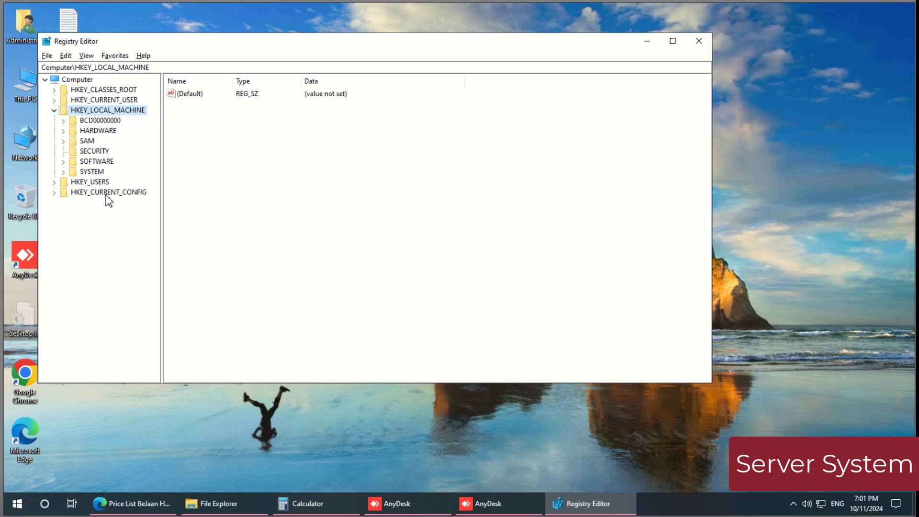
{"action": "left_click", "coordinate": [91, 173]}
{"action": "double_click", "coordinate": [91, 173]}
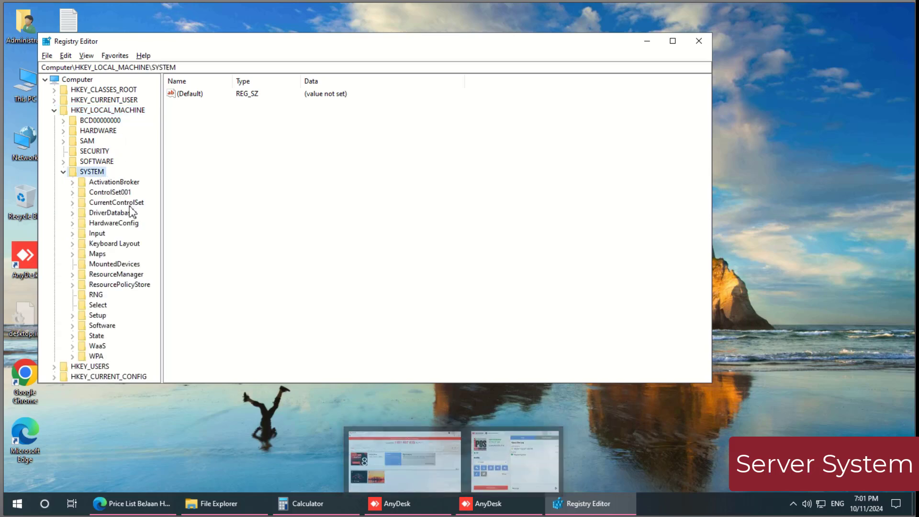
{"action": "left_click", "coordinate": [129, 206]}
{"action": "double_click", "coordinate": [130, 207]}
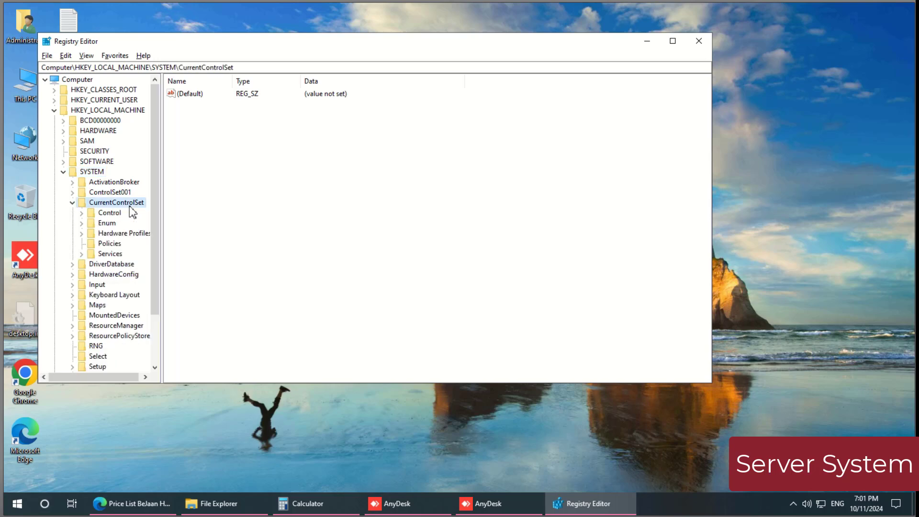
{"action": "double_click", "coordinate": [115, 214]}
{"action": "left_click", "coordinate": [90, 114]}
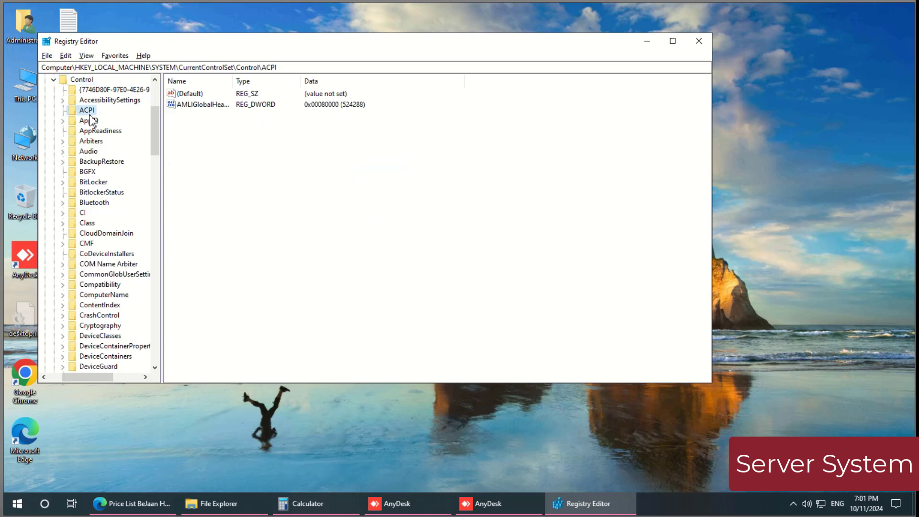
{"action": "key", "text": "p"}
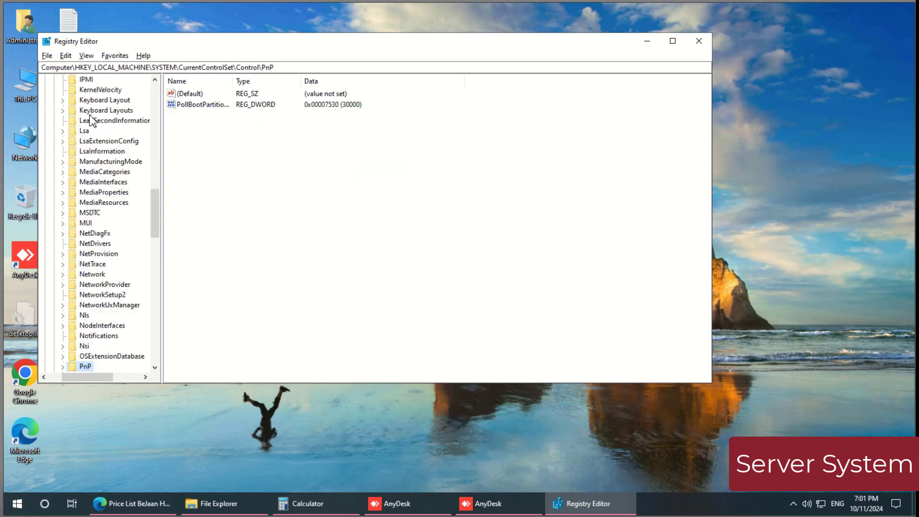
{"action": "key", "text": "p"}
{"action": "key", "text": "p"}
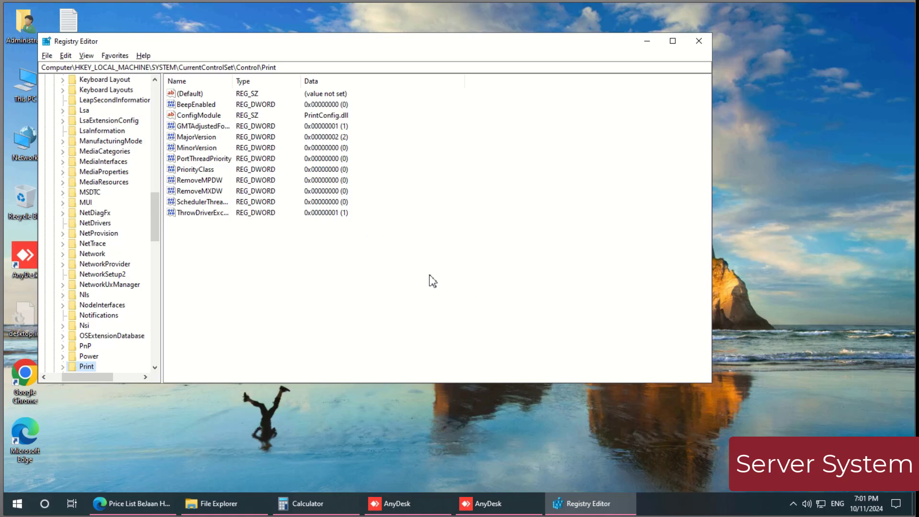
Maximize the Registry Editor window and widen the Name column so the value names fit in full
{"action": "double_click", "coordinate": [535, 45]}
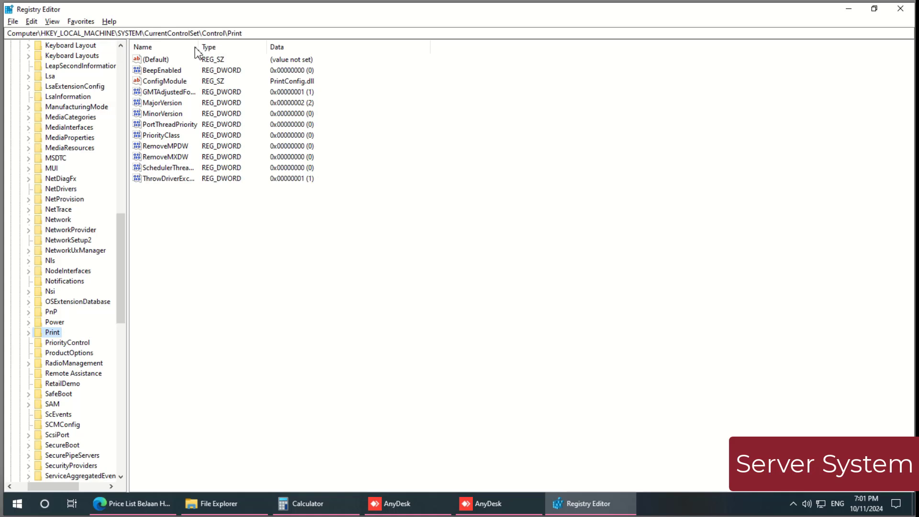
{"action": "left_click_drag", "start_coordinate": [197, 47], "coordinate": [267, 53]}
{"action": "left_click", "coordinate": [510, 364]}
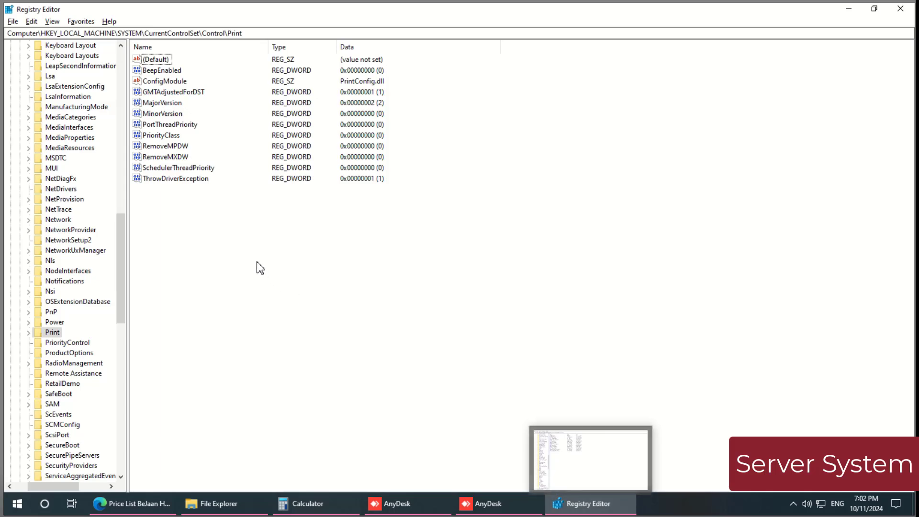
Create a DWORD (32-bit) value named RpcAuthnLevelPrivacyEnabled, without quotation marks, in the Print key
{"action": "right_click", "coordinate": [266, 248]}
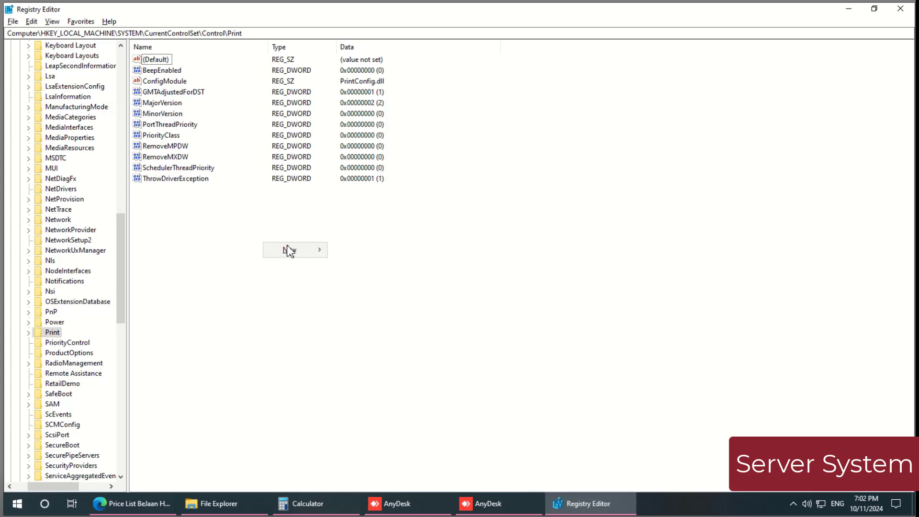
{"action": "mouse_move", "coordinate": [306, 254]}
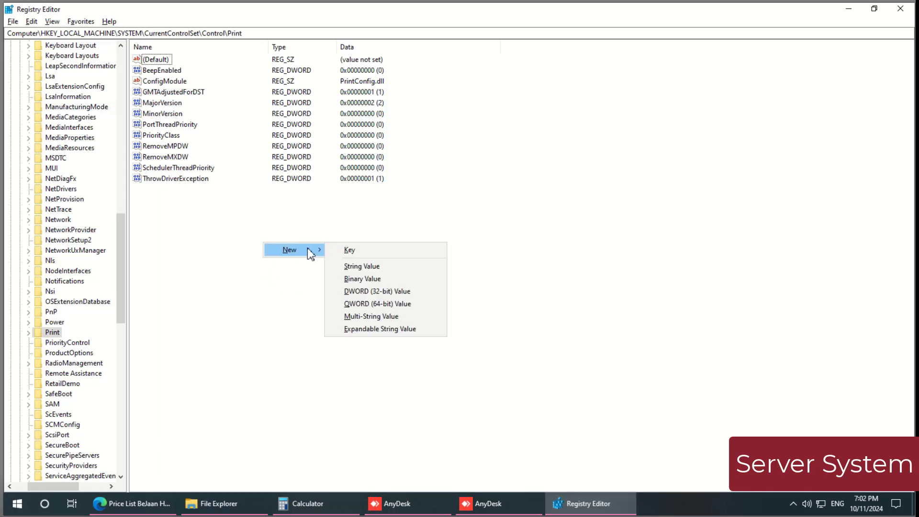
{"action": "left_click", "coordinate": [395, 293]}
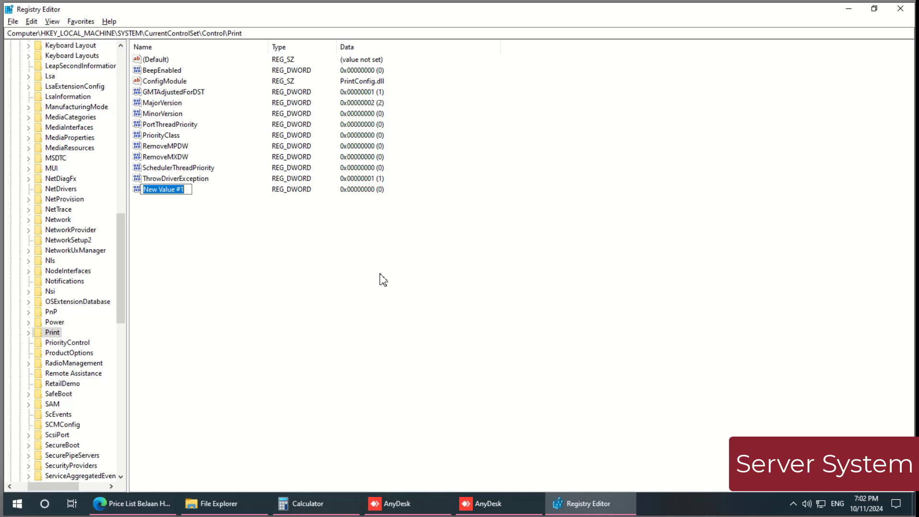
{"action": "type", "text": "'RpcAuthnLevelPrivacyEnabled'"}
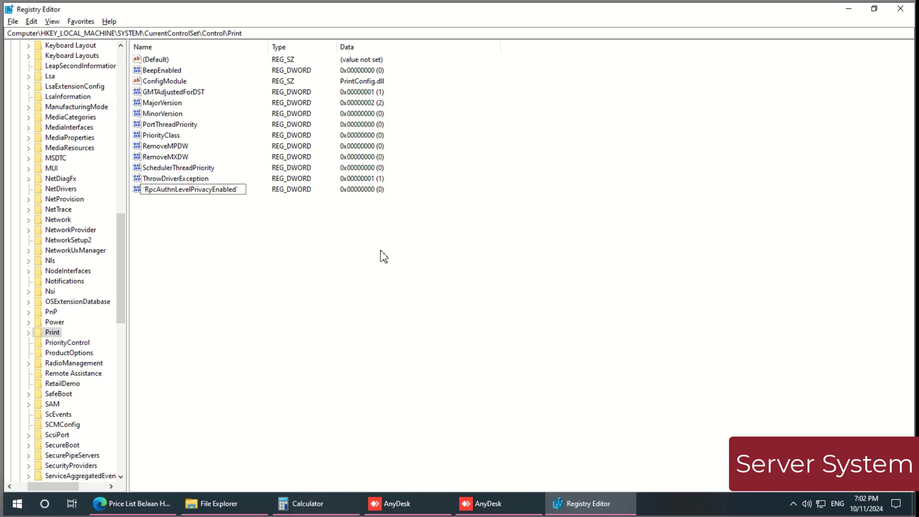
{"action": "key", "text": "Home"}
{"action": "key", "text": "Right"}
{"action": "key", "text": "BackSpace"}
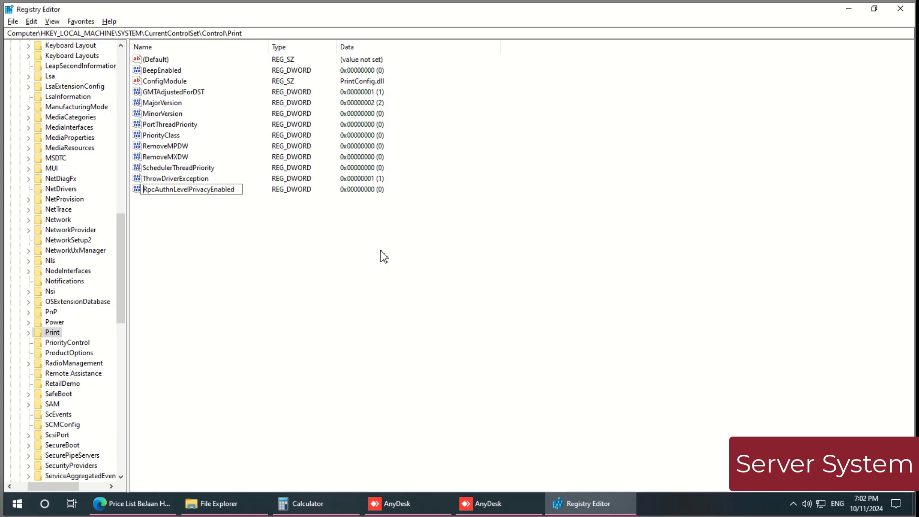
{"action": "key", "text": "Return"}
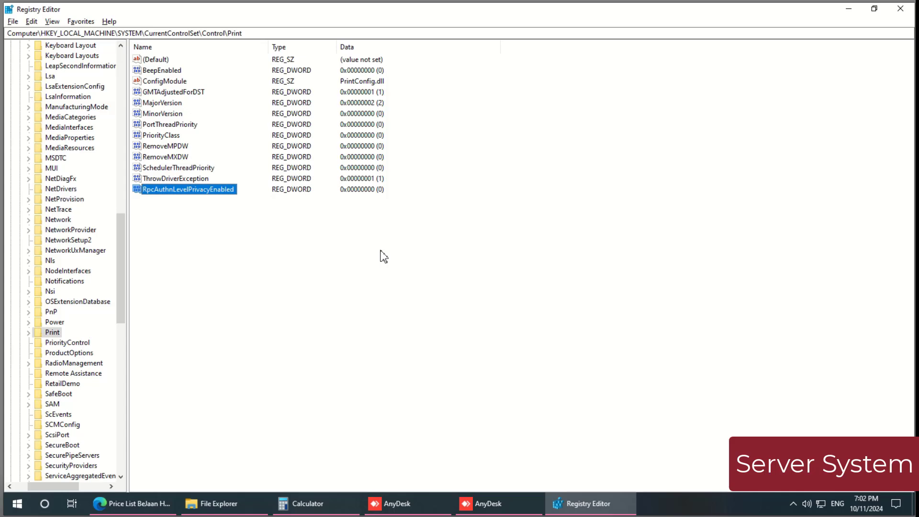
{"action": "left_click", "coordinate": [384, 257]}
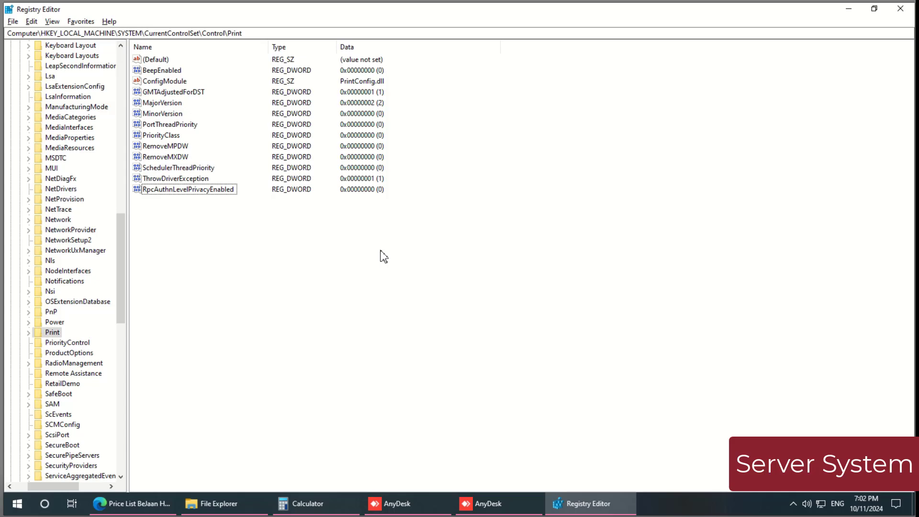
Open the Services console on the server by running services.msc
{"action": "key", "text": "super"}
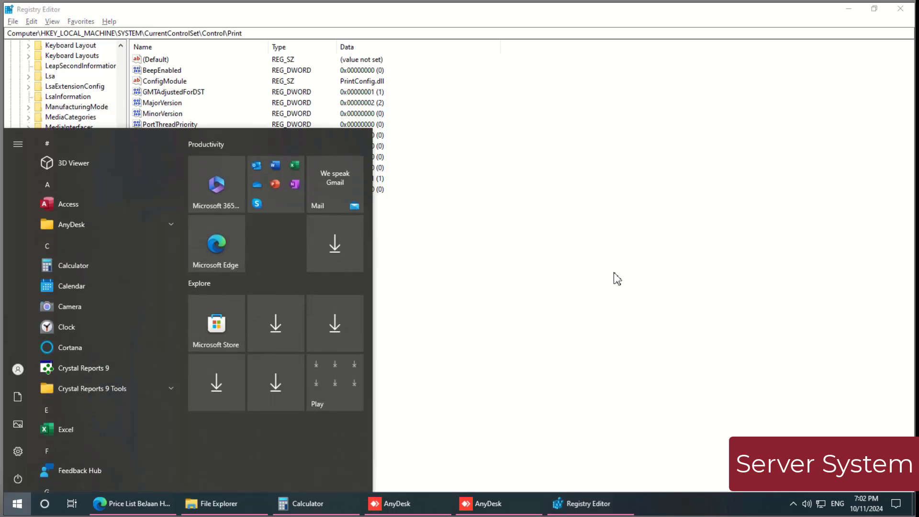
{"action": "key", "text": "super+r"}
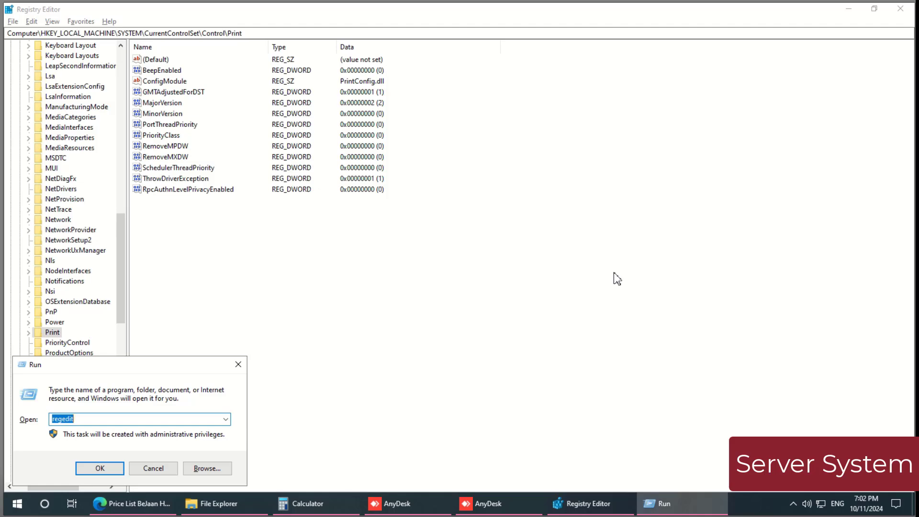
{"action": "type", "text": "services.msc"}
{"action": "key", "text": "Return"}
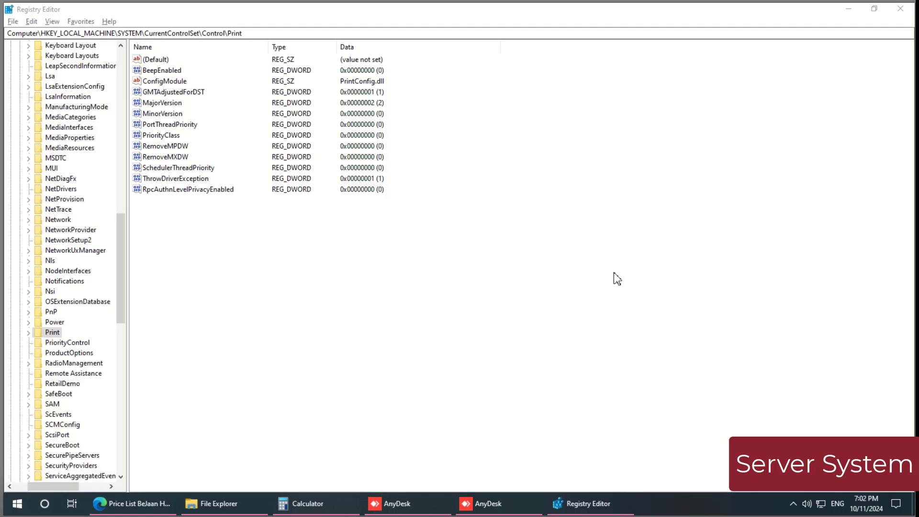
Stop and restart the Print Spooler service from its properties, and close the Services console
{"action": "left_click", "coordinate": [296, 220]}
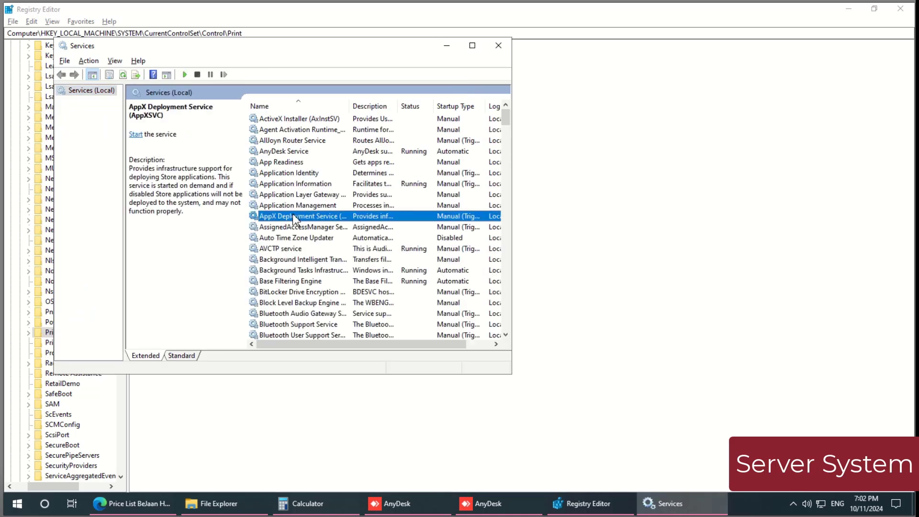
{"action": "key", "text": "p"}
{"action": "key", "text": "r"}
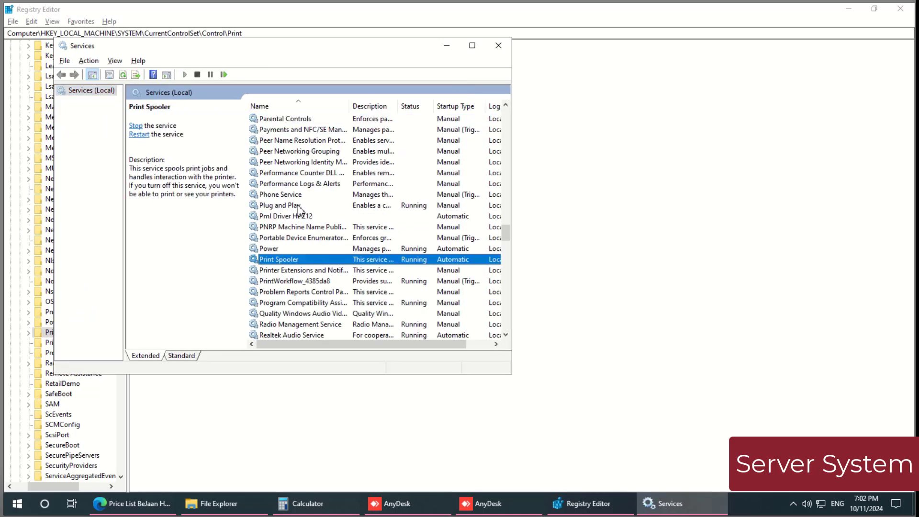
{"action": "double_click", "coordinate": [283, 259]}
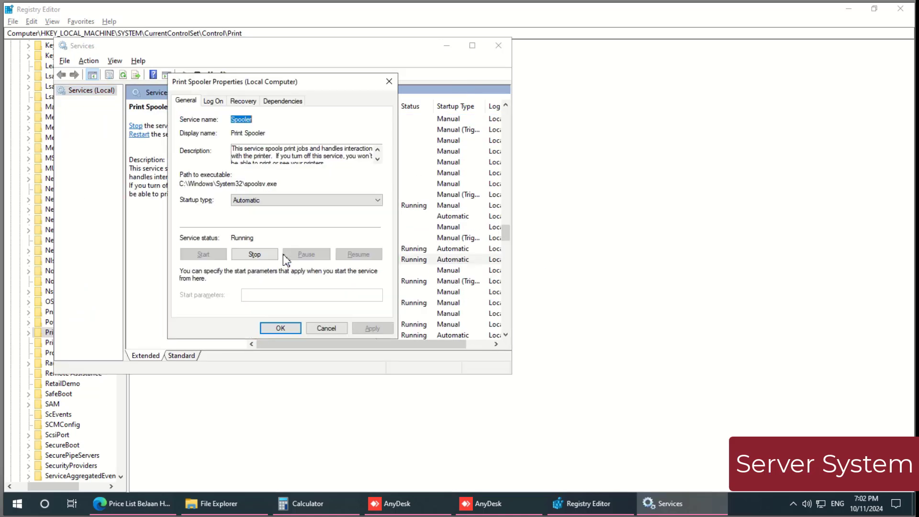
{"action": "left_click", "coordinate": [250, 254]}
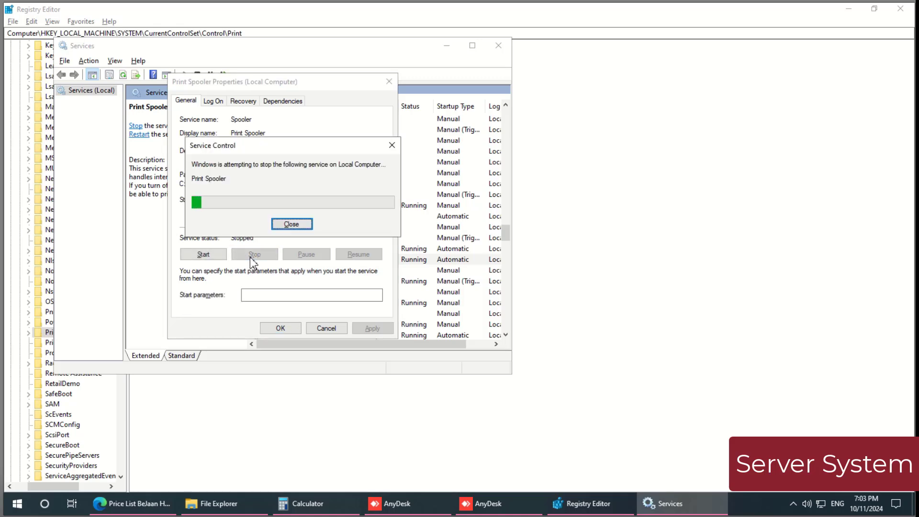
{"action": "left_click", "coordinate": [208, 257]}
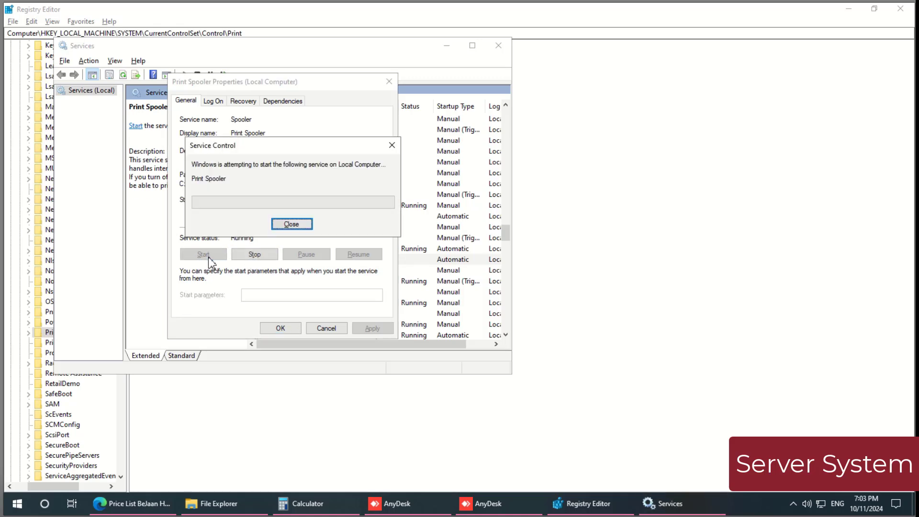
{"action": "left_click", "coordinate": [290, 327]}
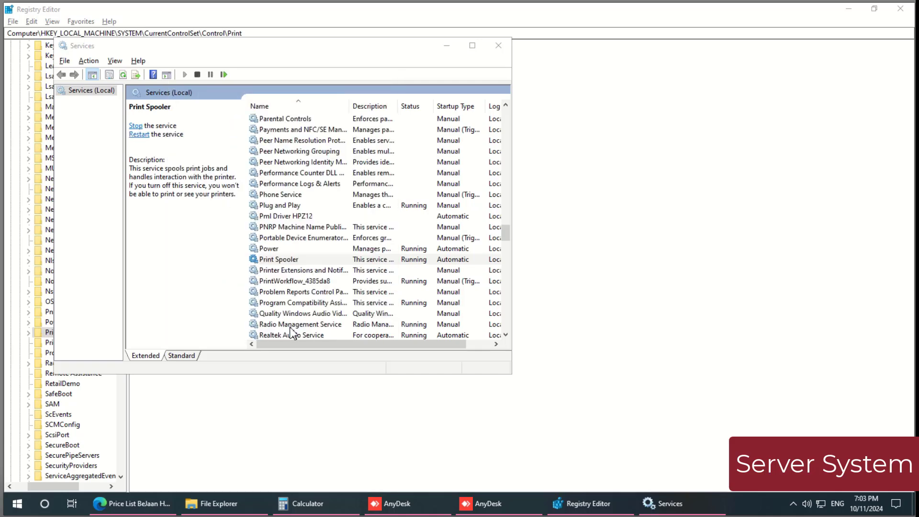
{"action": "left_click", "coordinate": [499, 45]}
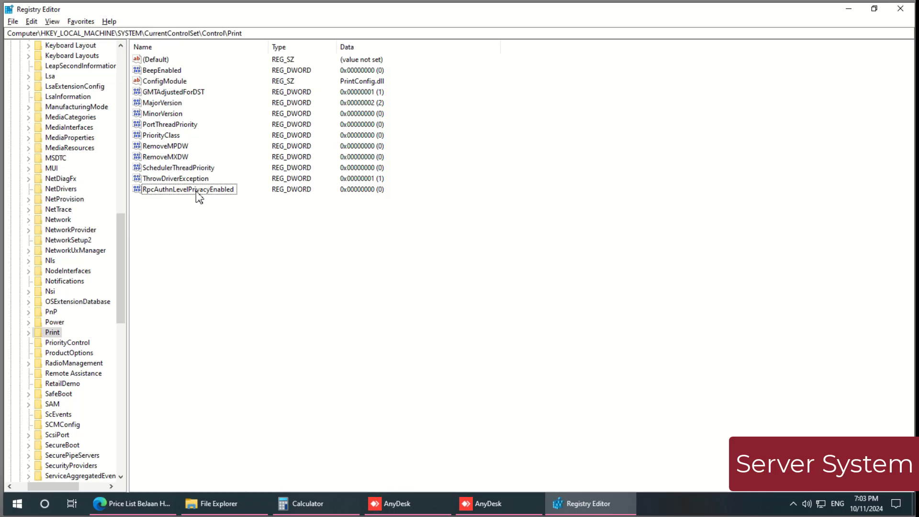
Minimize the Registry Editor on the server, refresh the DESKTOP-DO2SHSE share on the client, and connect the HP LaserJet M1536dnf MFP UPD PS printer
{"action": "left_click", "coordinate": [849, 9]}
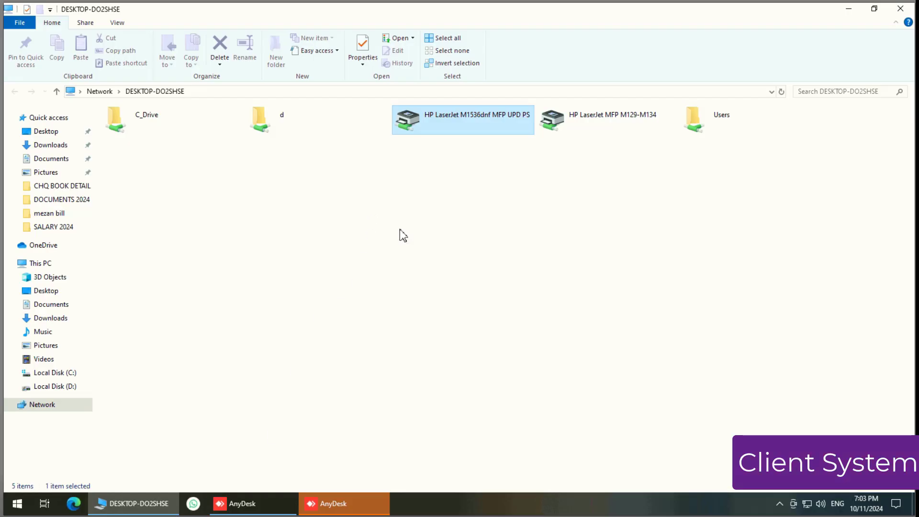
{"action": "right_click", "coordinate": [412, 229]}
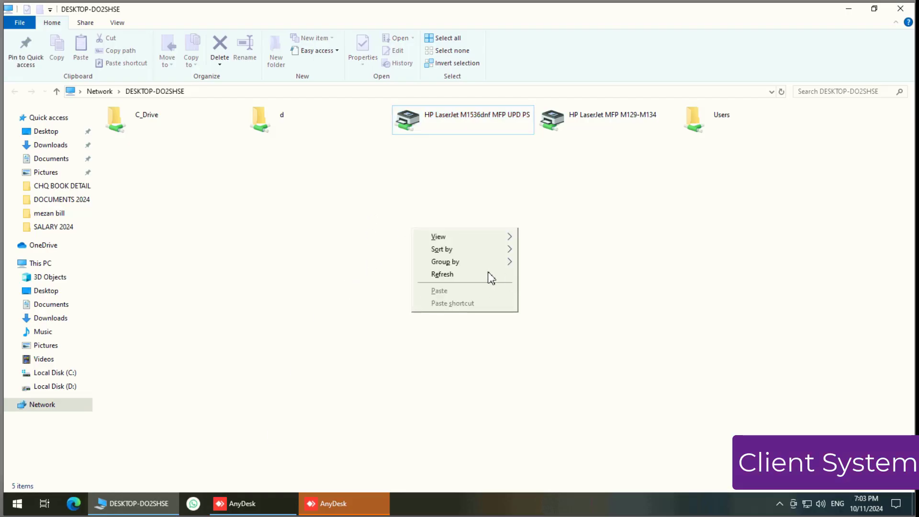
{"action": "left_click", "coordinate": [472, 272]}
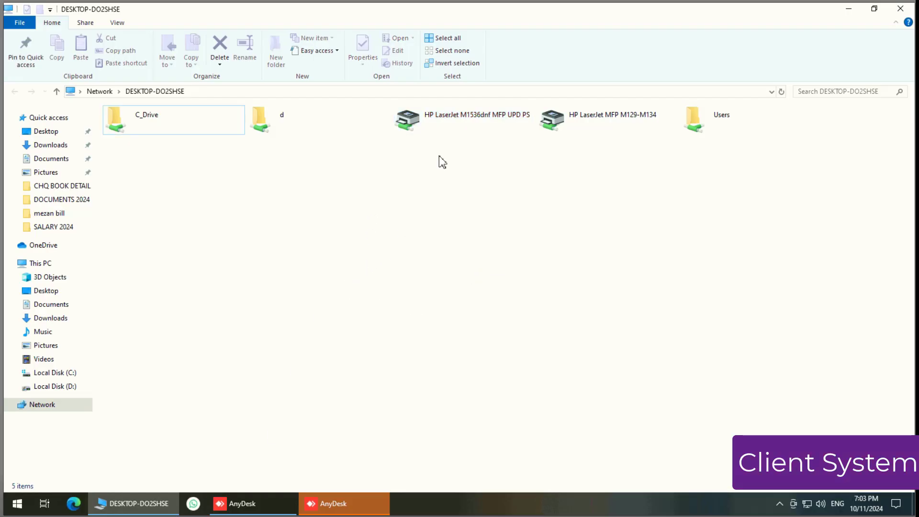
{"action": "left_click", "coordinate": [428, 120]}
{"action": "right_click", "coordinate": [431, 122]}
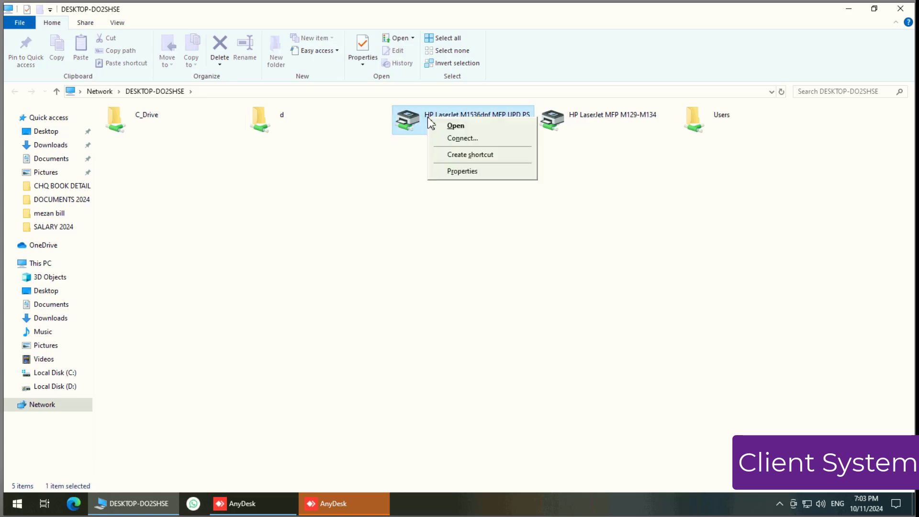
{"action": "left_click", "coordinate": [462, 139]}
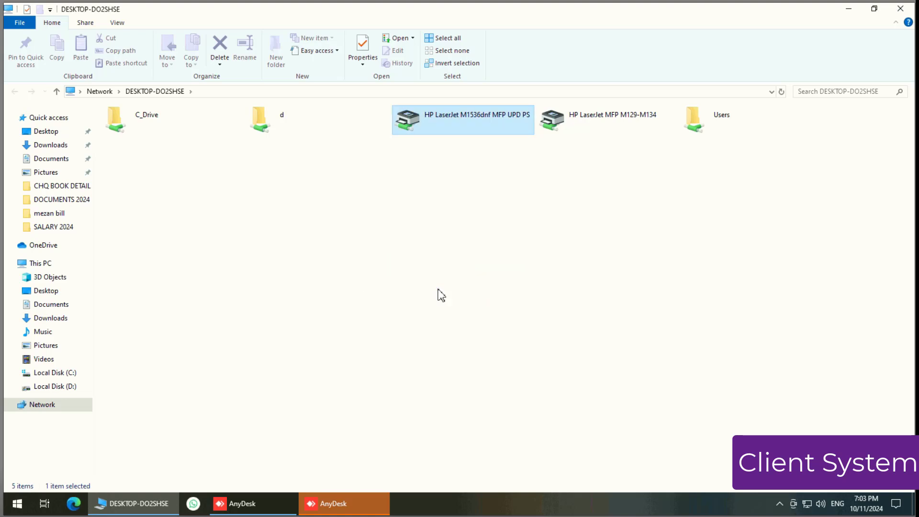
Open Devices and Printers on the client by running control printers, and compare its list with the shared printer on DESKTOP-DO2SHSE
{"action": "key", "text": "super+r"}
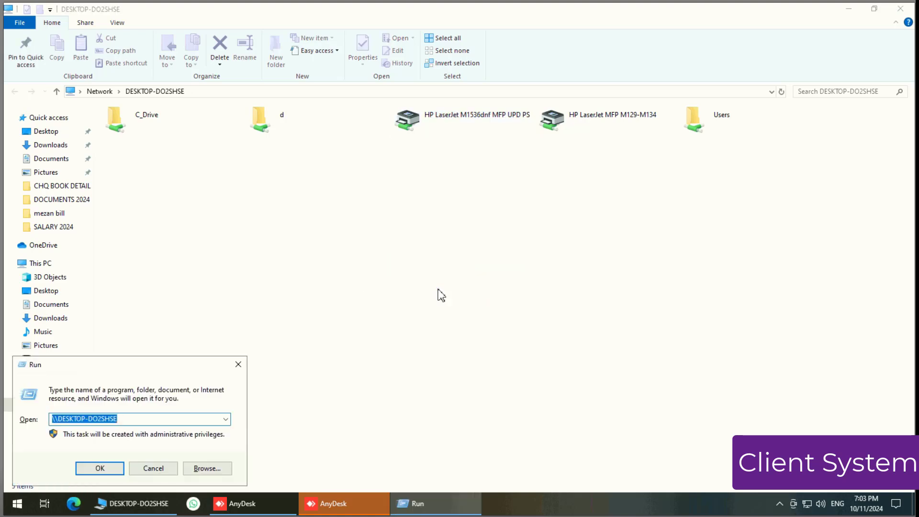
{"action": "type", "text": "control printers"}
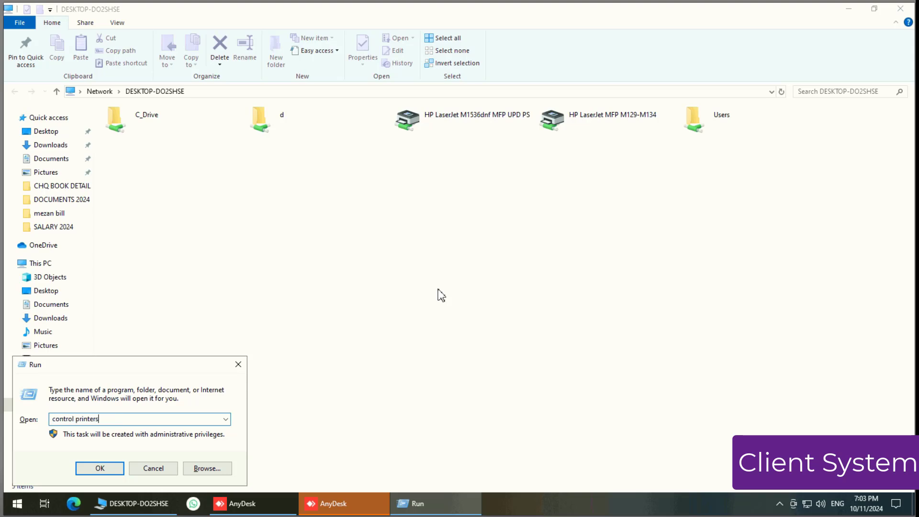
{"action": "key", "text": "Return"}
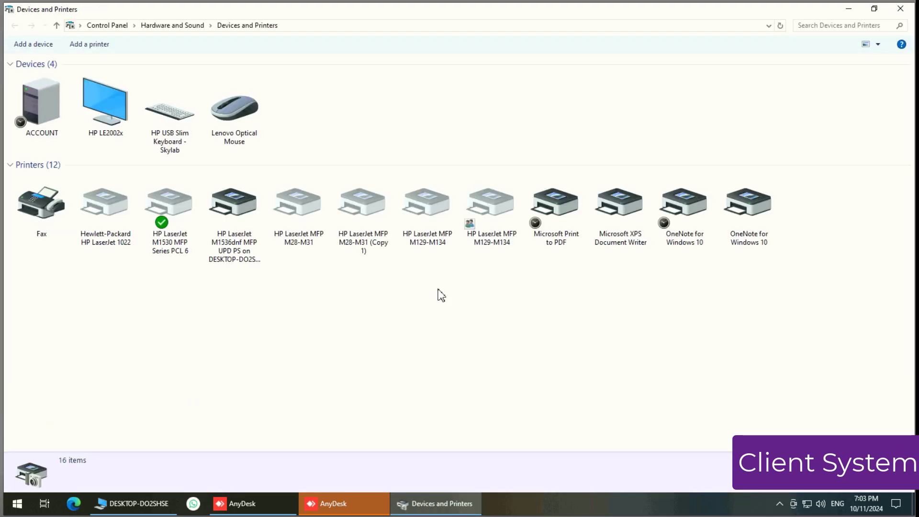
{"action": "left_click", "coordinate": [164, 503]}
{"action": "left_click", "coordinate": [471, 121]}
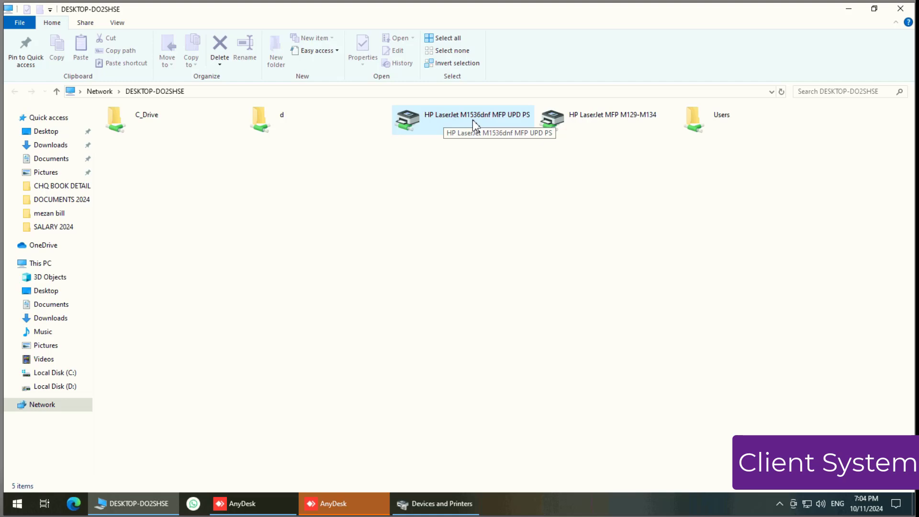
{"action": "left_click", "coordinate": [436, 469]}
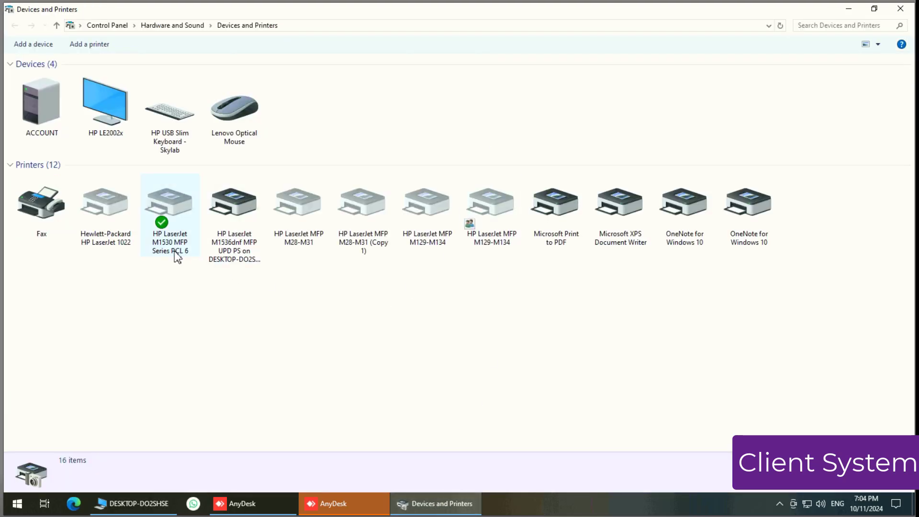
Set the HP LaserJet M1536dnf MFP UPD PS shared from DESKTOP-DO2SHSE as the client's default printer
{"action": "left_click", "coordinate": [235, 244]}
{"action": "right_click", "coordinate": [232, 228]}
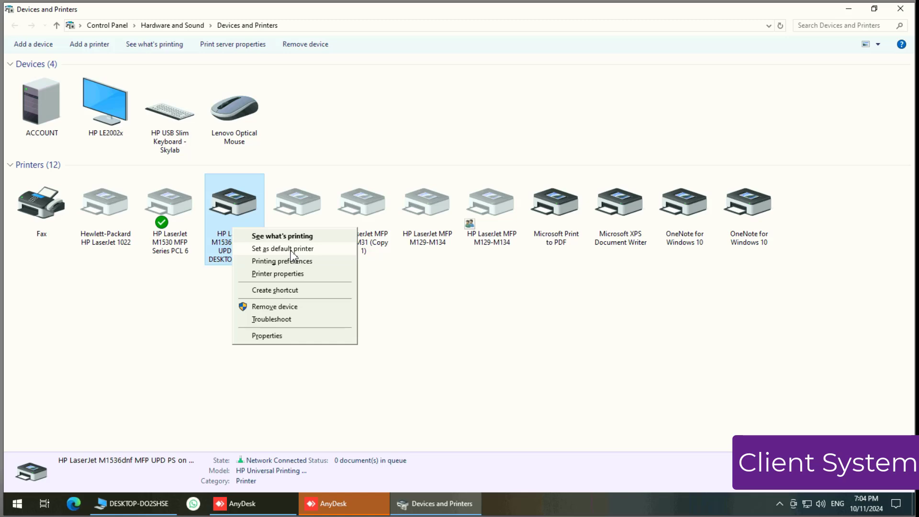
{"action": "left_click", "coordinate": [292, 252]}
Print a test page from the printer properties of the shared HP LaserJet M1536dnf MFP UPD PS
{"action": "right_click", "coordinate": [239, 226]}
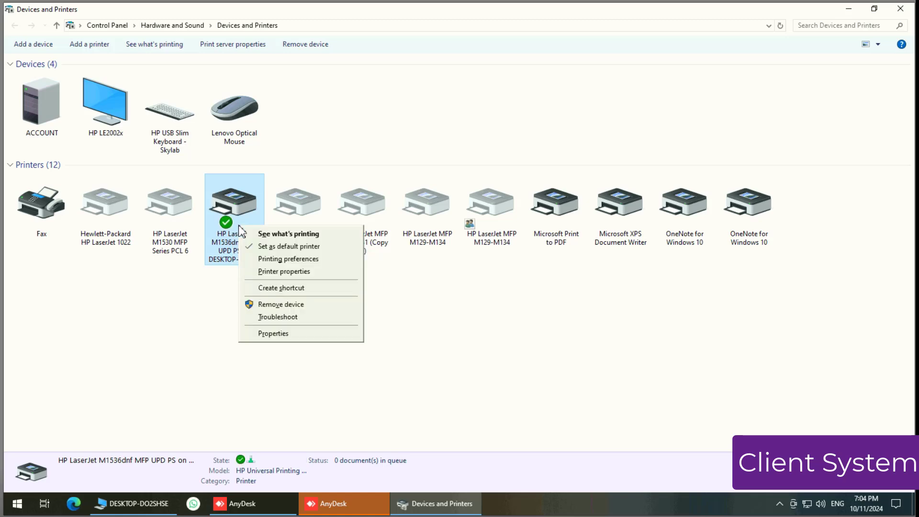
{"action": "left_click", "coordinate": [283, 271]}
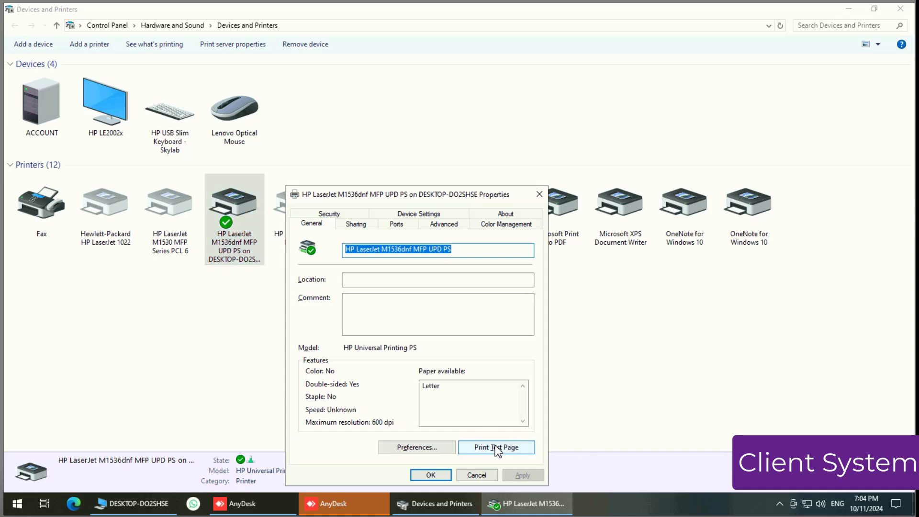
{"action": "left_click", "coordinate": [497, 448]}
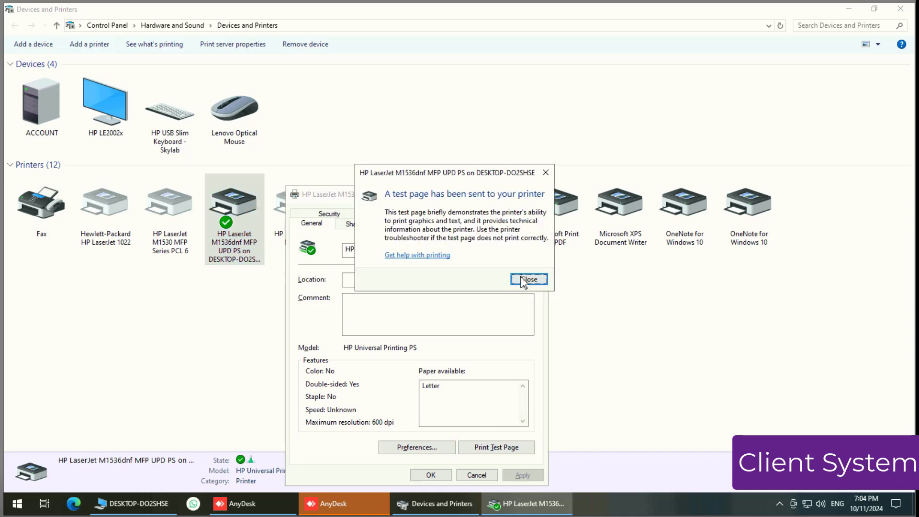